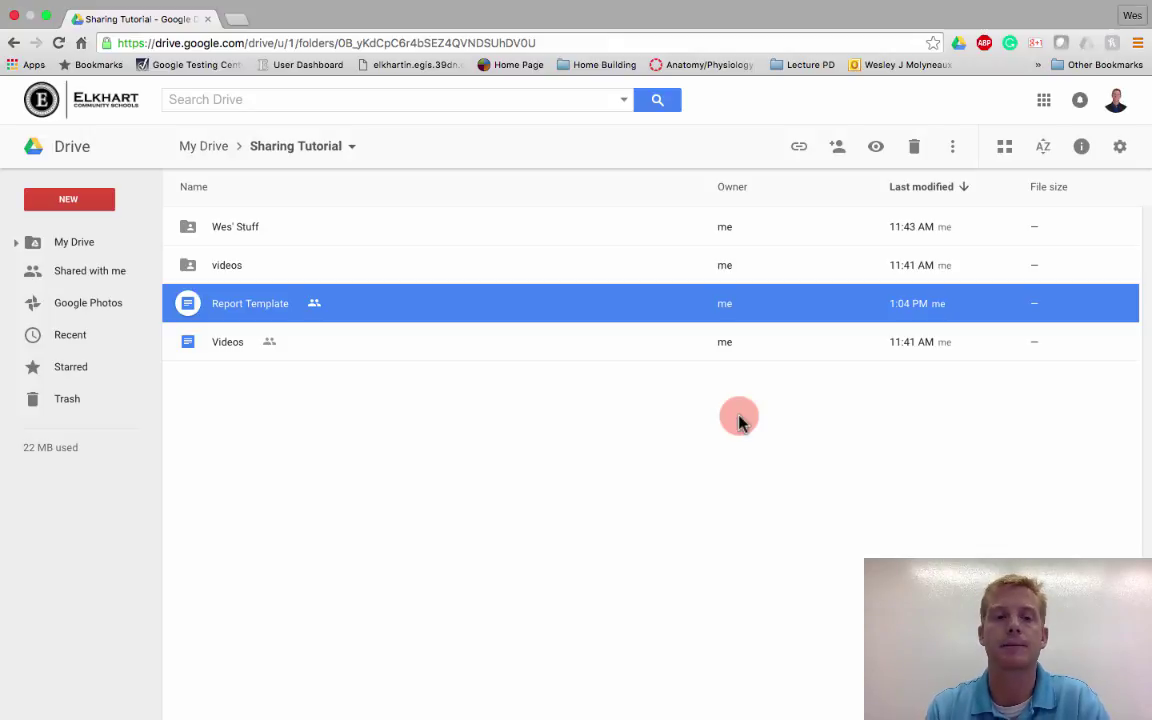
# - Open the Report Template document from Drive in Google Docs
pyautogui.click(259, 307)
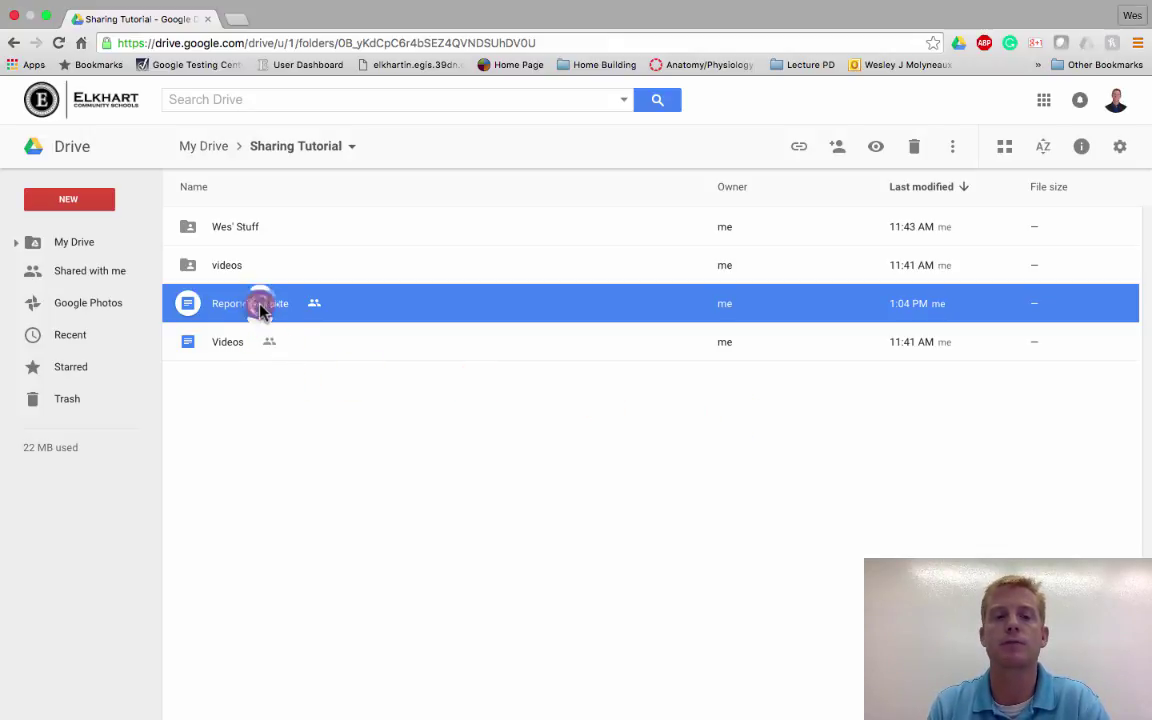
pyautogui.doubleClick(259, 307)
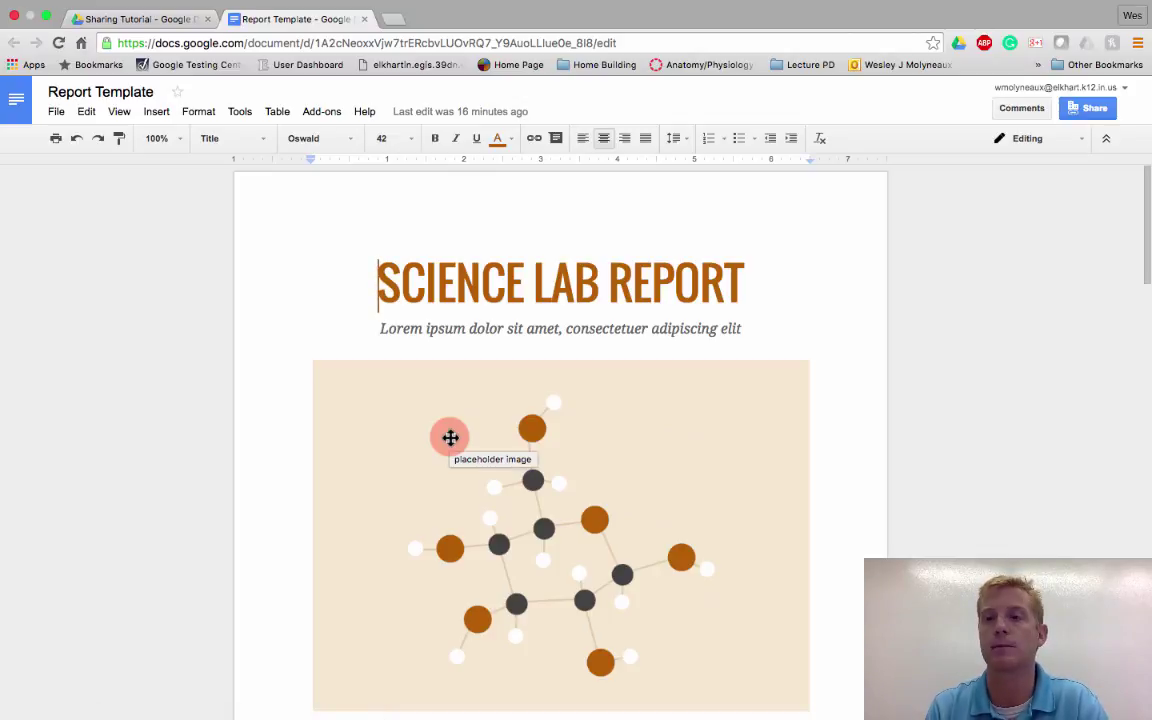
# - Turn on link sharing for Report Template so anyone with the link can view, then copy the link
pyautogui.click(1085, 108)
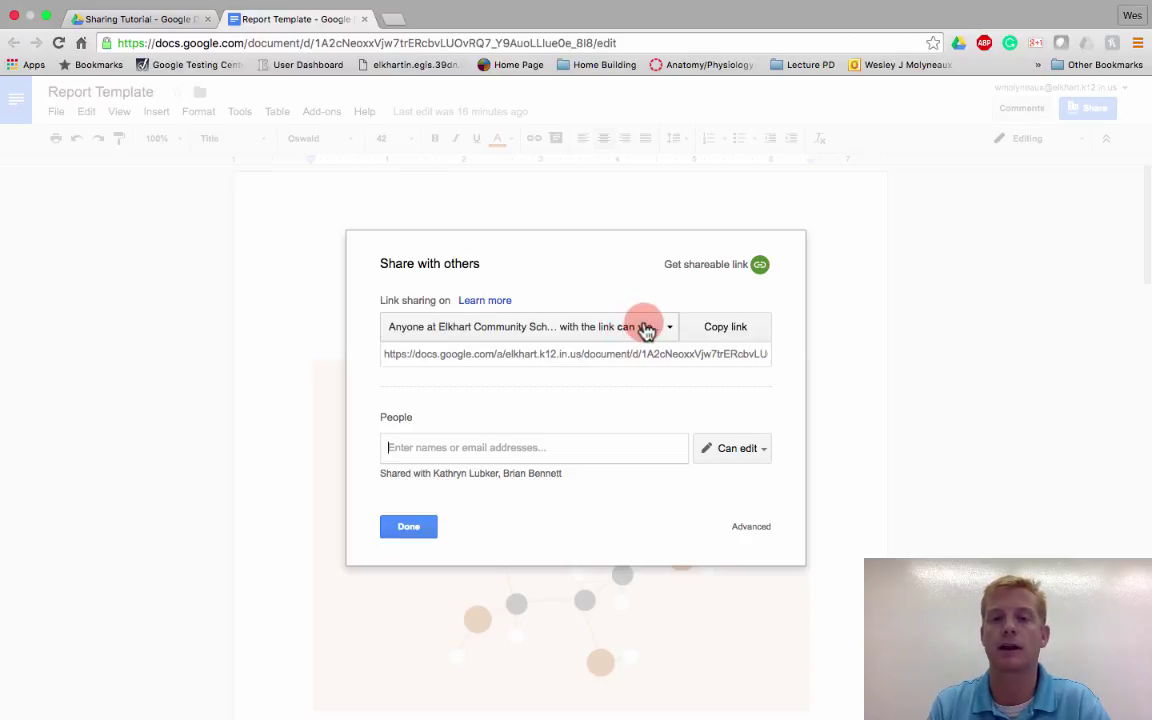
pyautogui.click(645, 330)
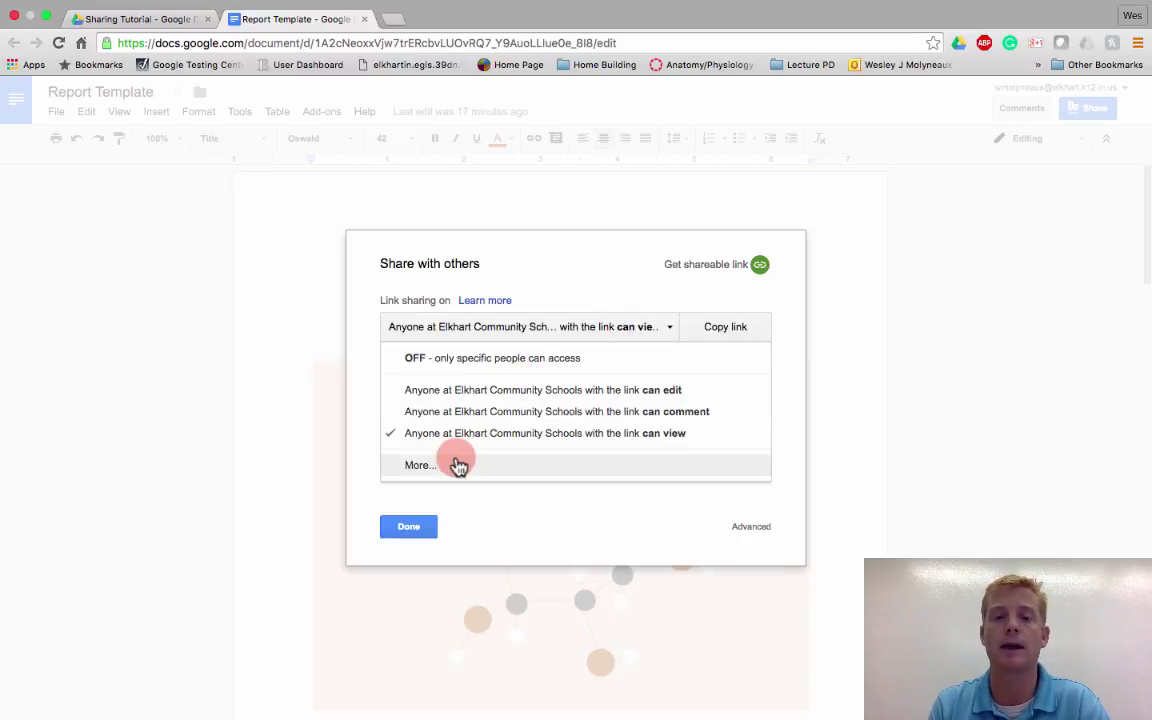
pyautogui.click(456, 466)
pyautogui.click(498, 316)
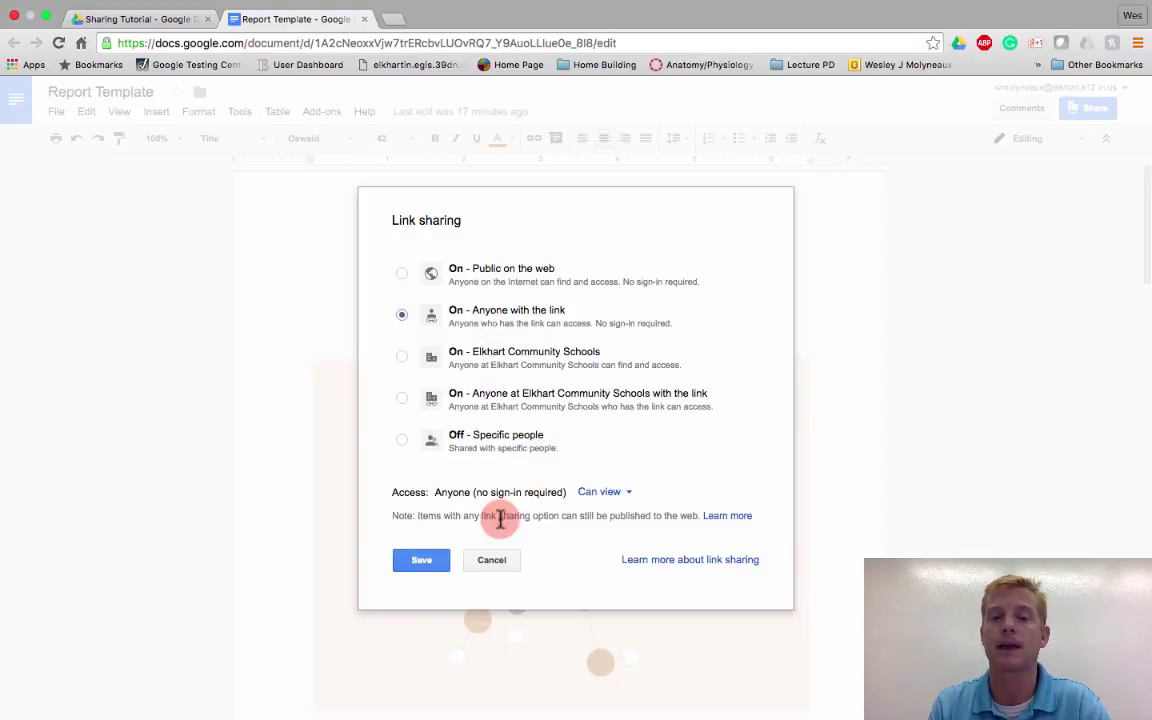
pyautogui.click(435, 558)
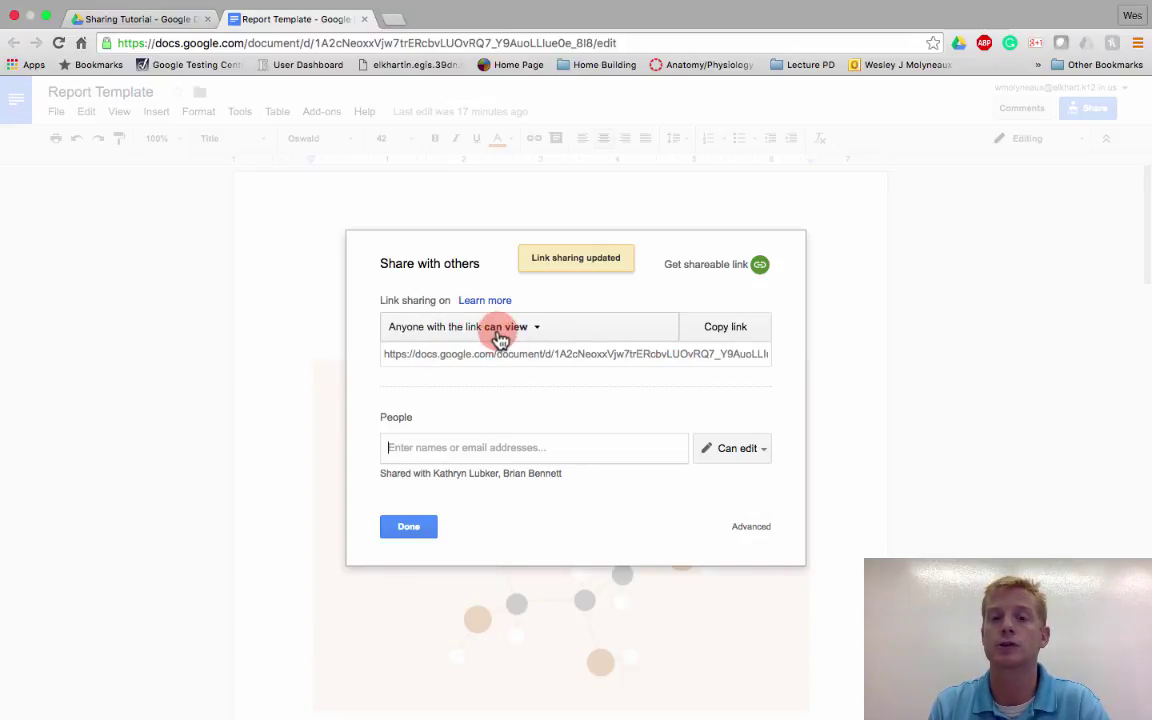
pyautogui.click(728, 331)
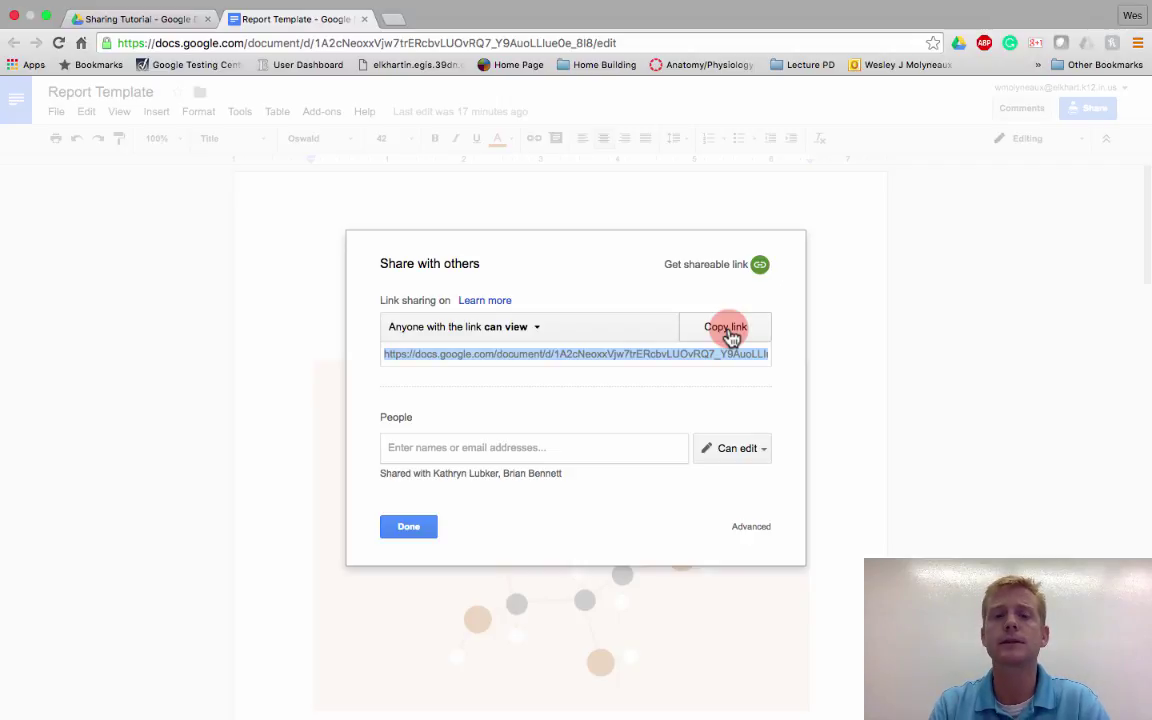
pyautogui.click(726, 335)
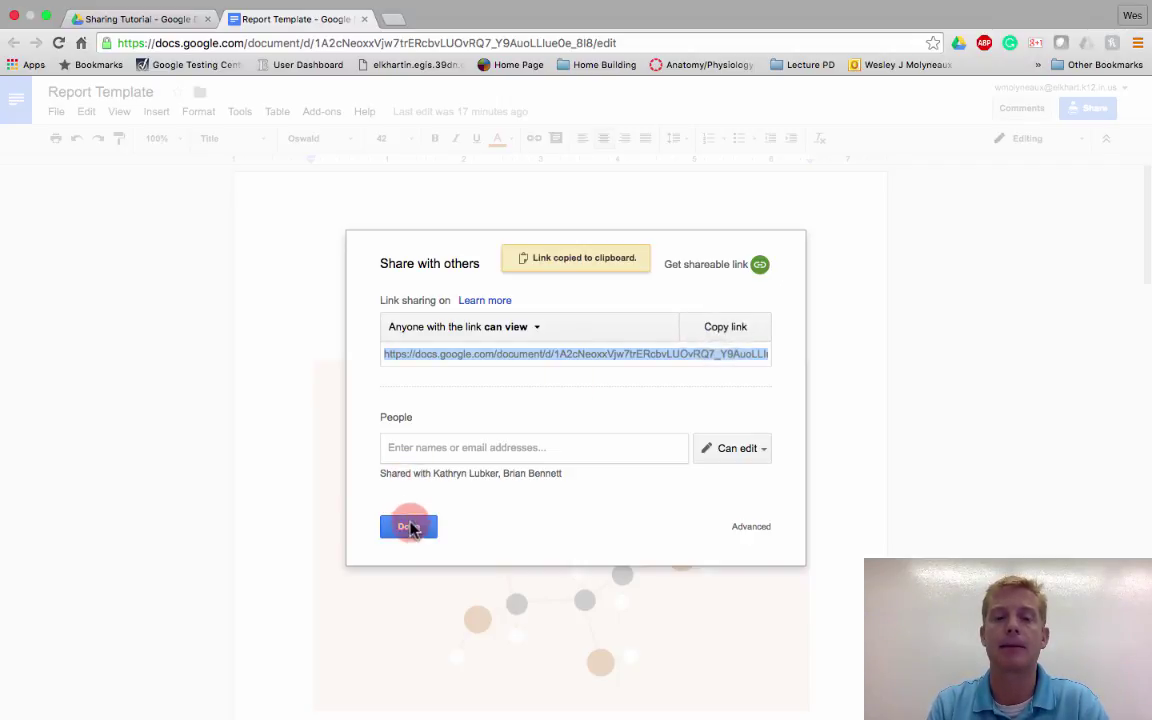
# - Load the copied share link in the other browser's account and confirm the document is view-only
pyautogui.click(410, 527)
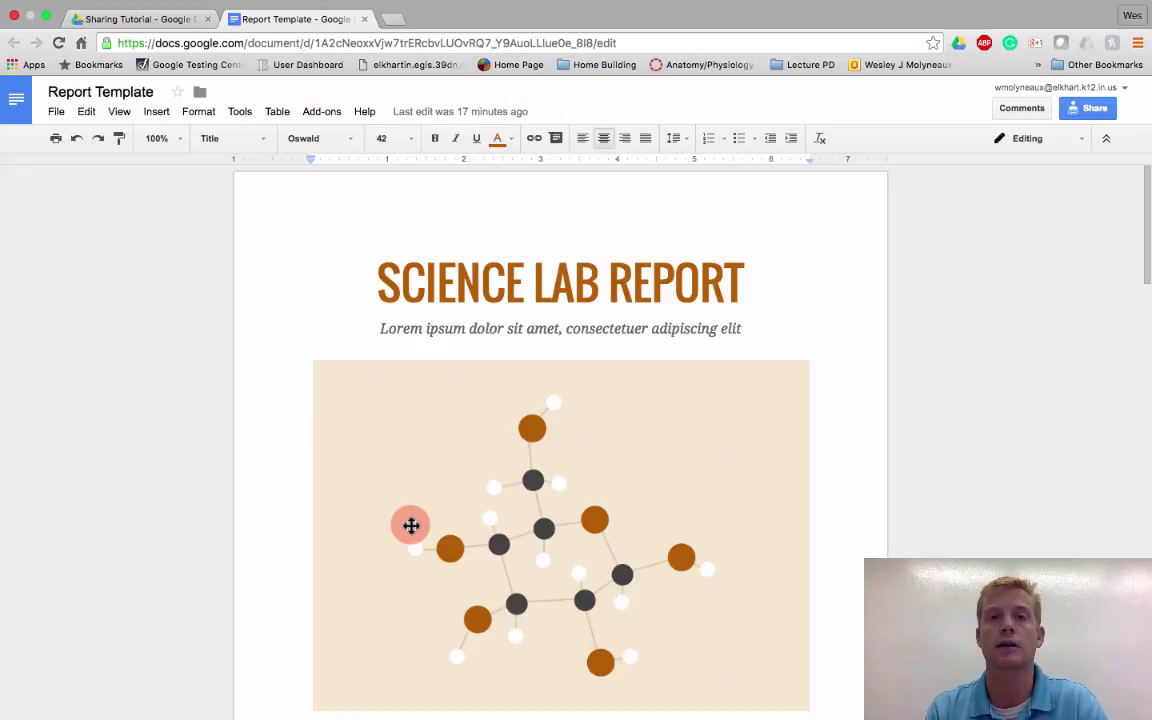
pyautogui.hotkey('ctrl', 'Right')
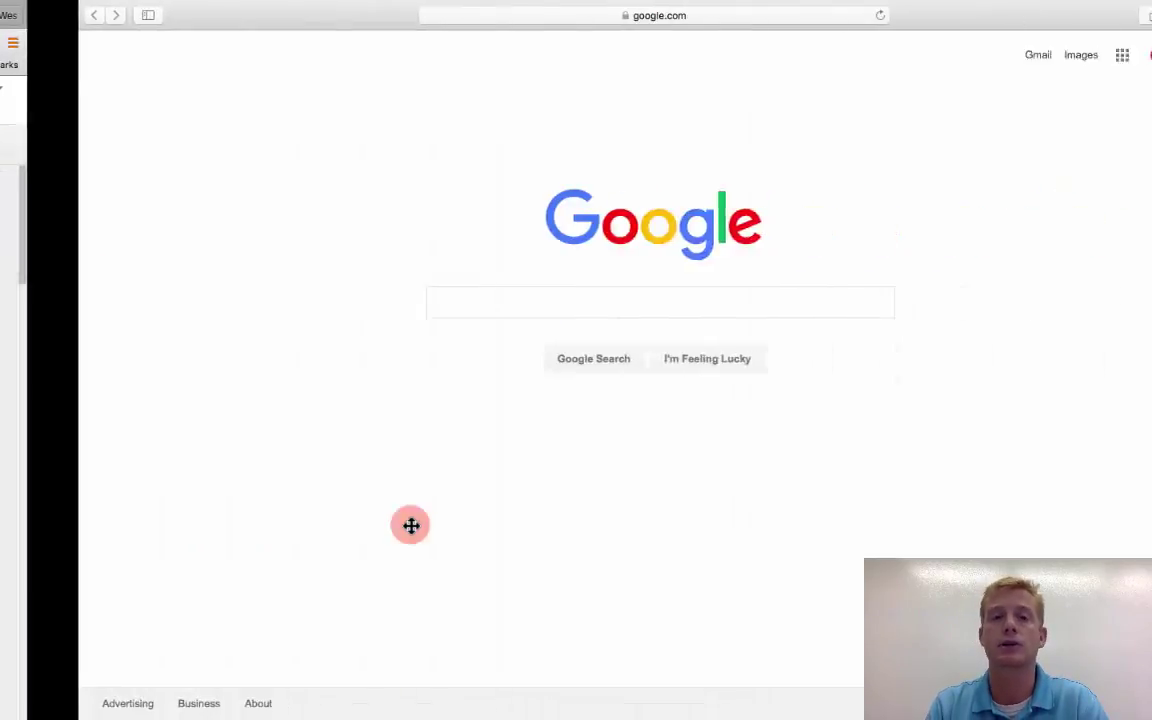
pyautogui.click(625, 15)
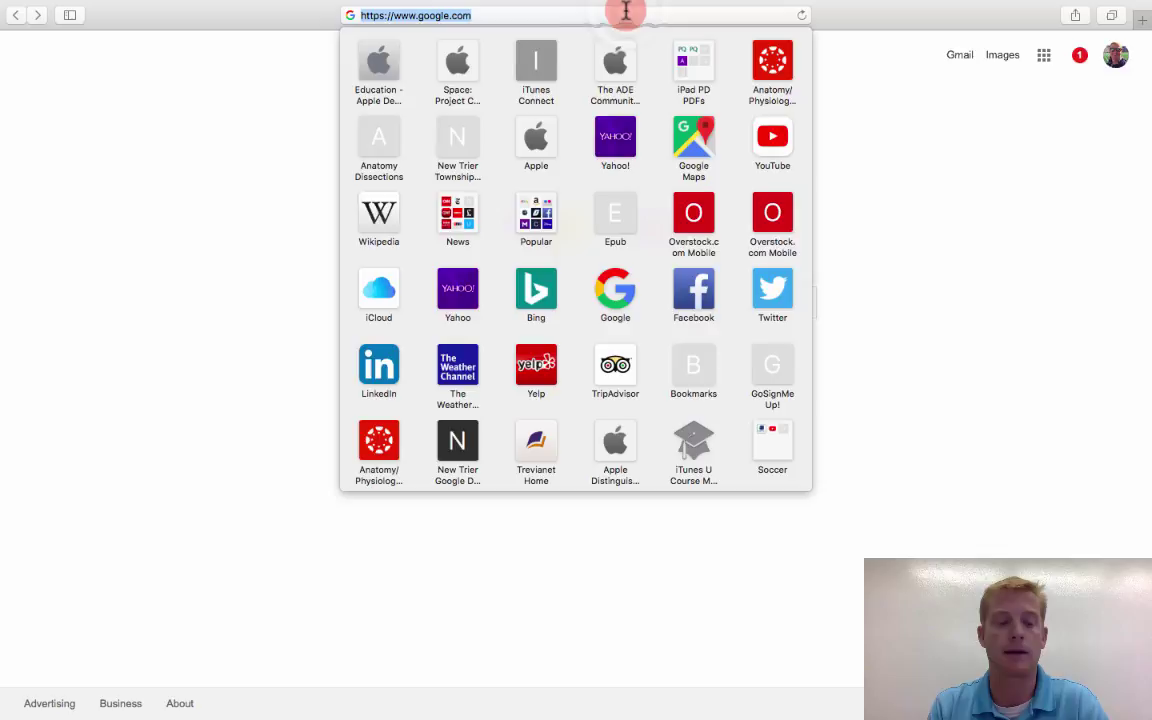
pyautogui.press('super+v')
pyautogui.press('Return')
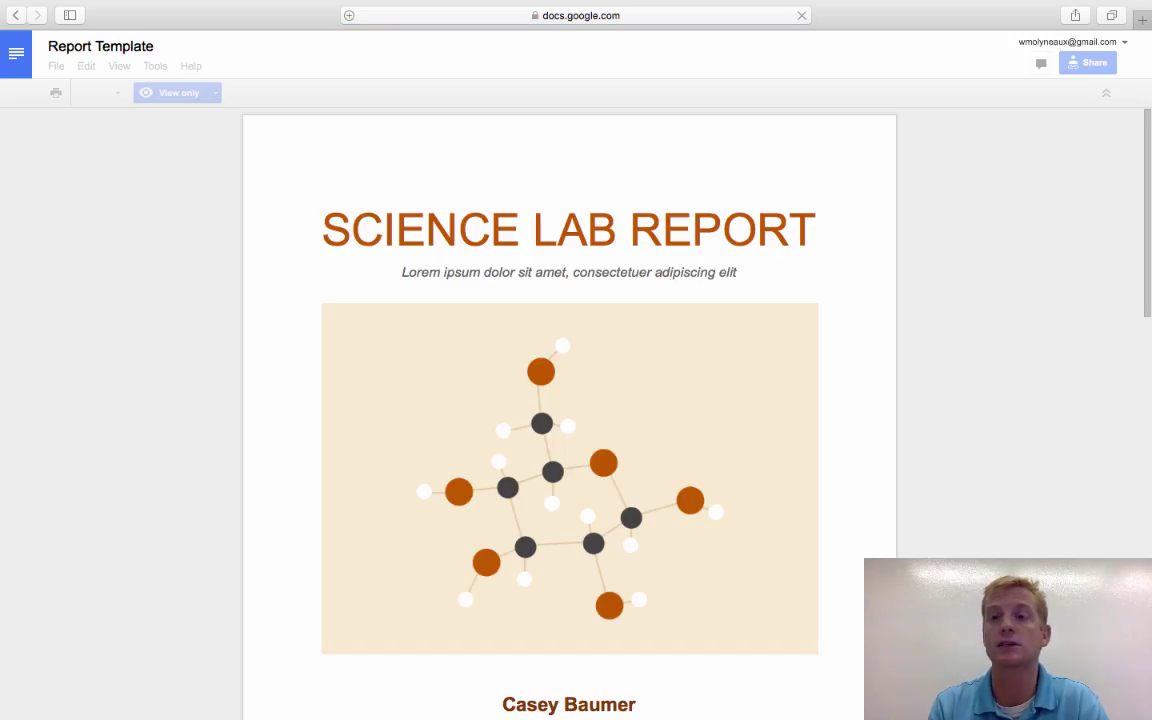
pyautogui.click(203, 95)
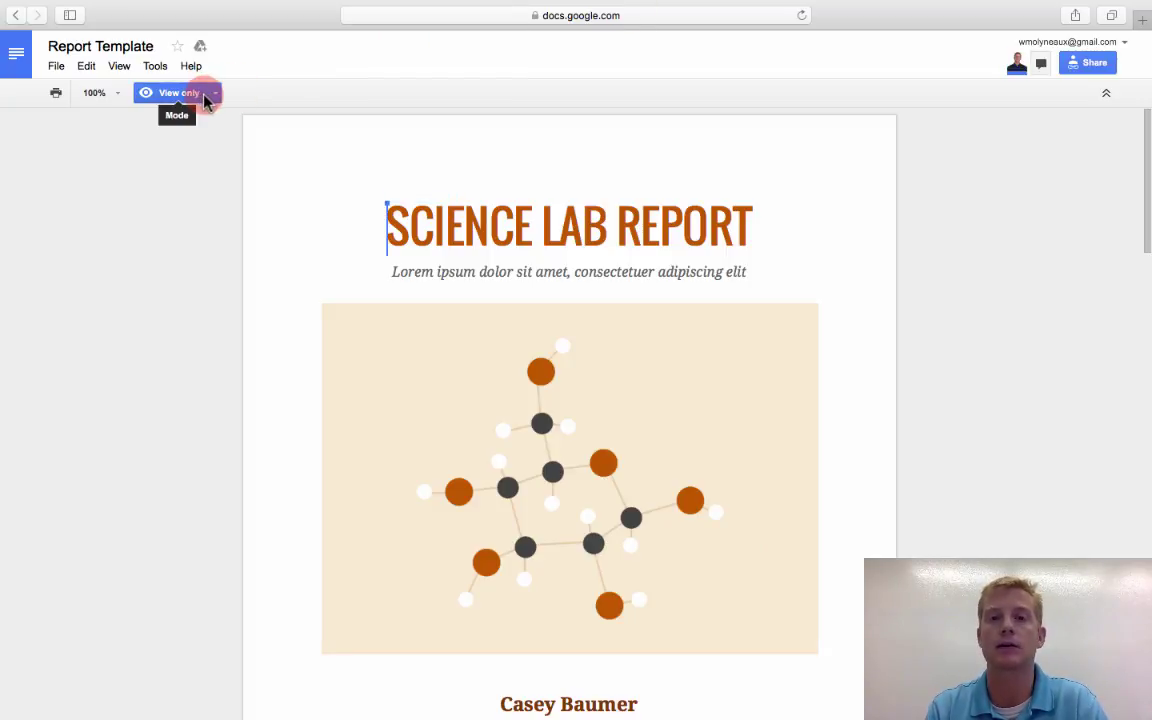
pyautogui.click(419, 198)
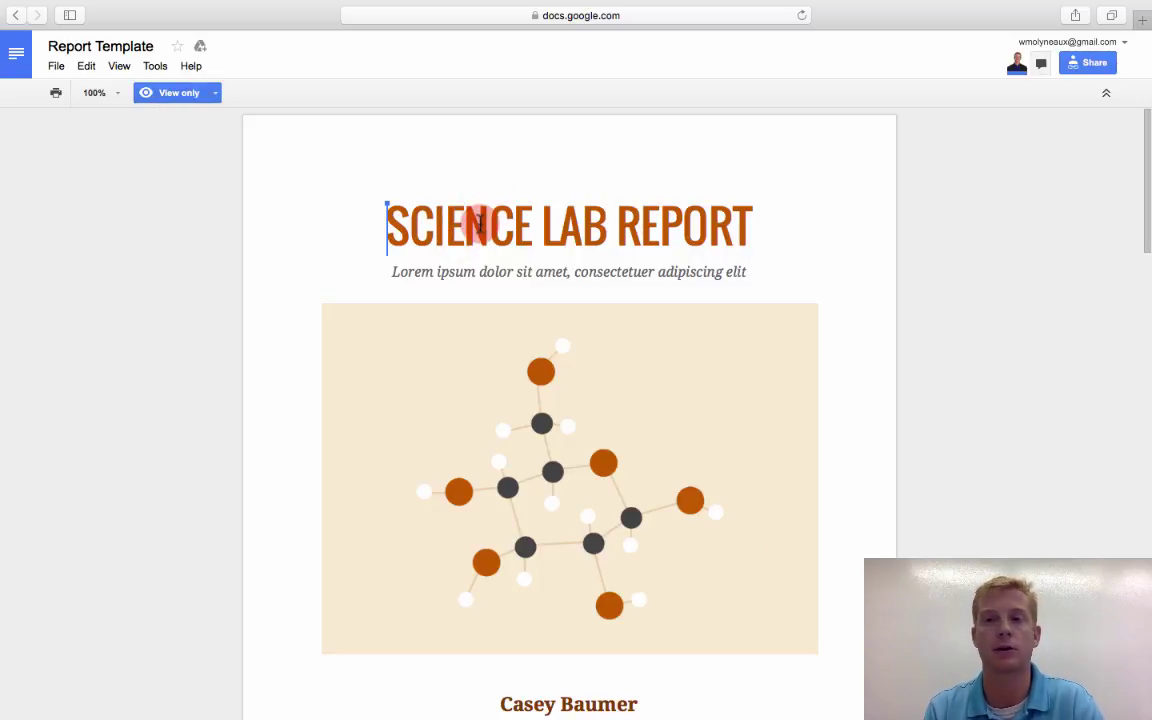
# - Make a copy of Report Template, naming it with the user's name and 'Copy'
pyautogui.click(57, 67)
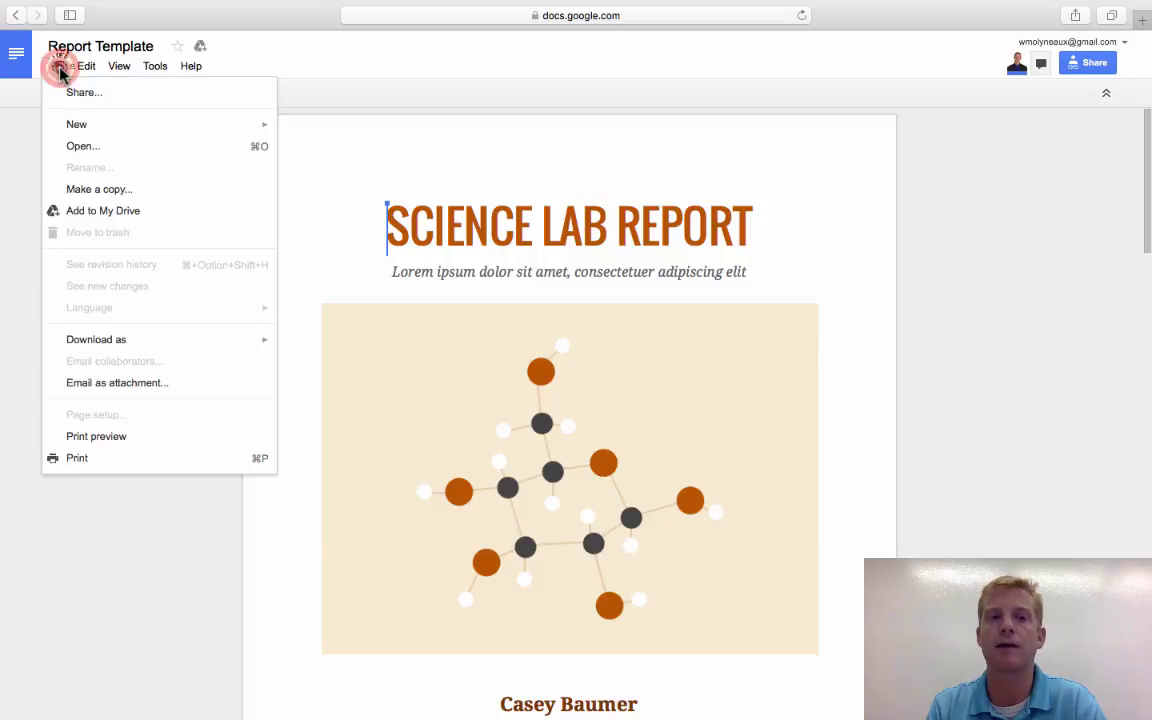
pyautogui.click(104, 190)
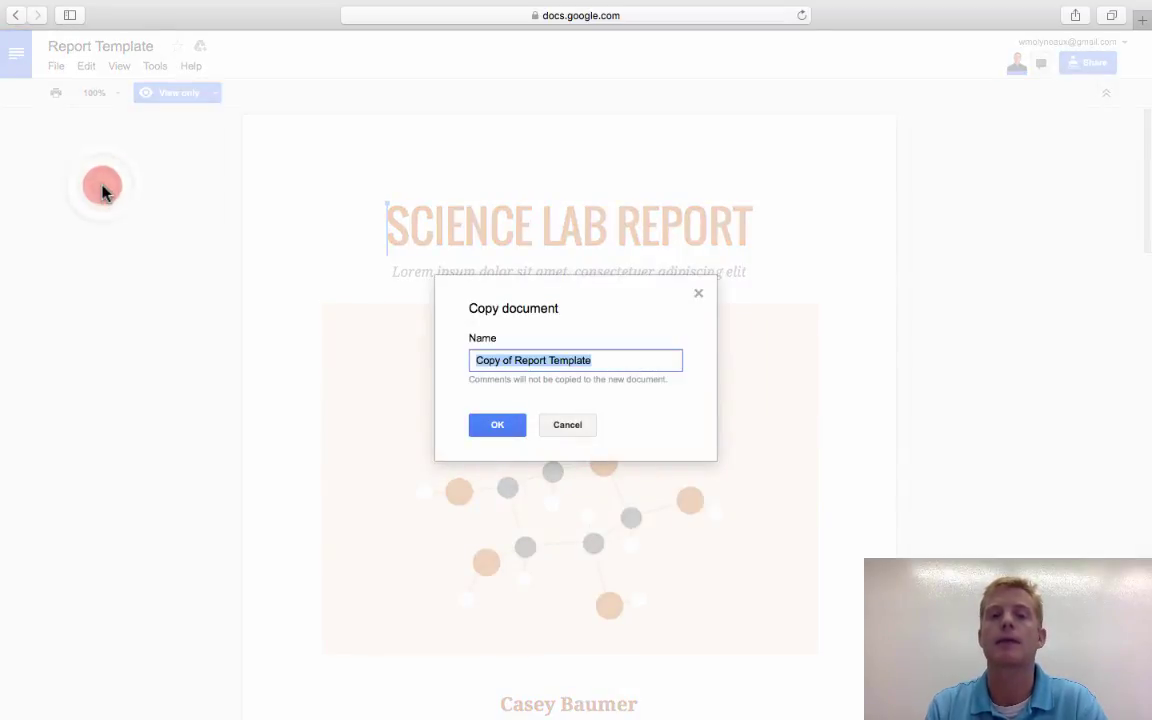
pyautogui.click(486, 361)
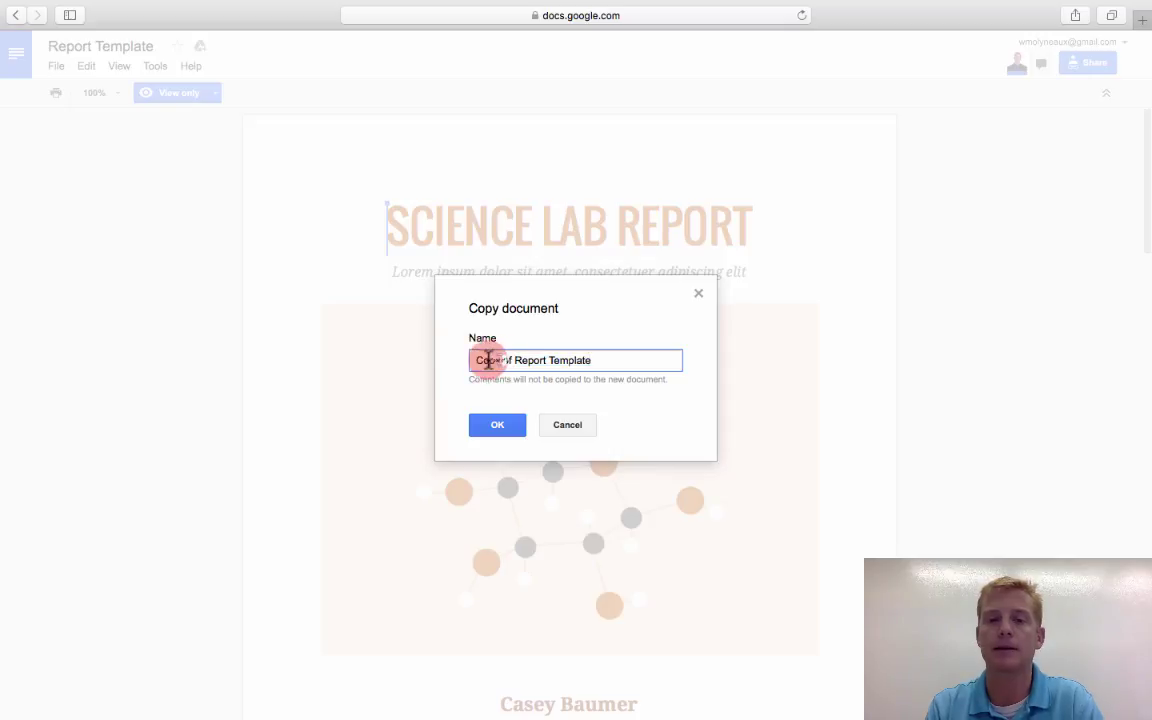
pyautogui.doubleClick(488, 361)
pyautogui.write('Wes')
pyautogui.click(505, 362)
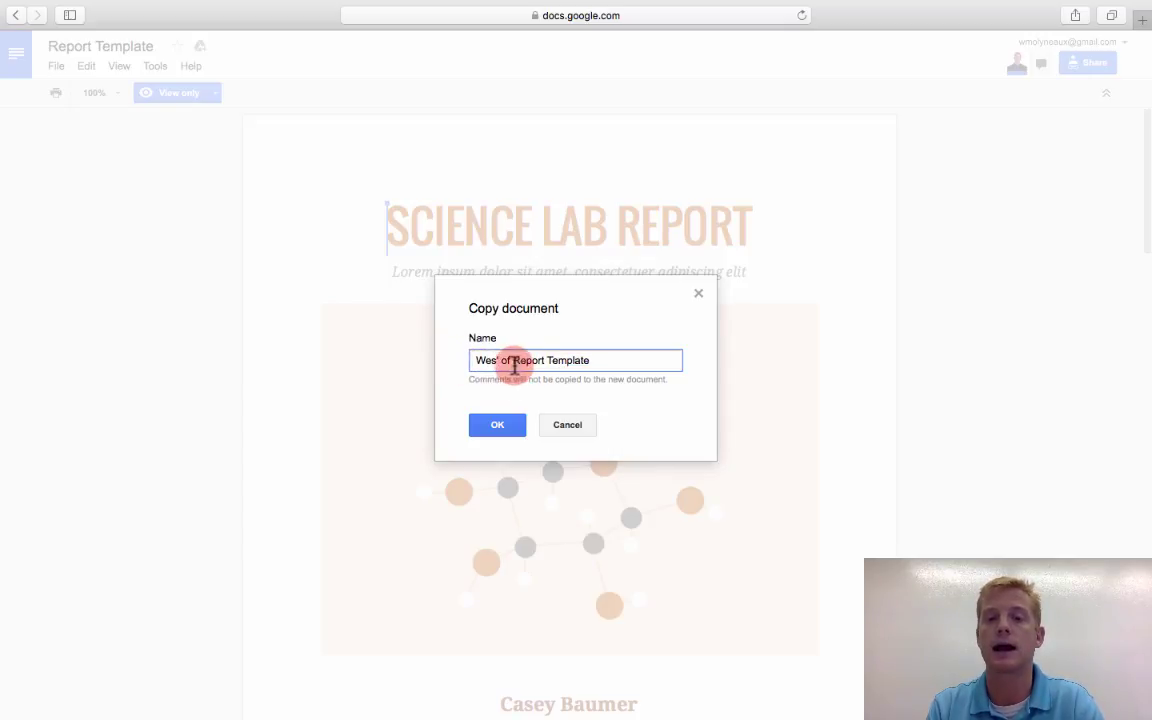
pyautogui.write("' Copy")
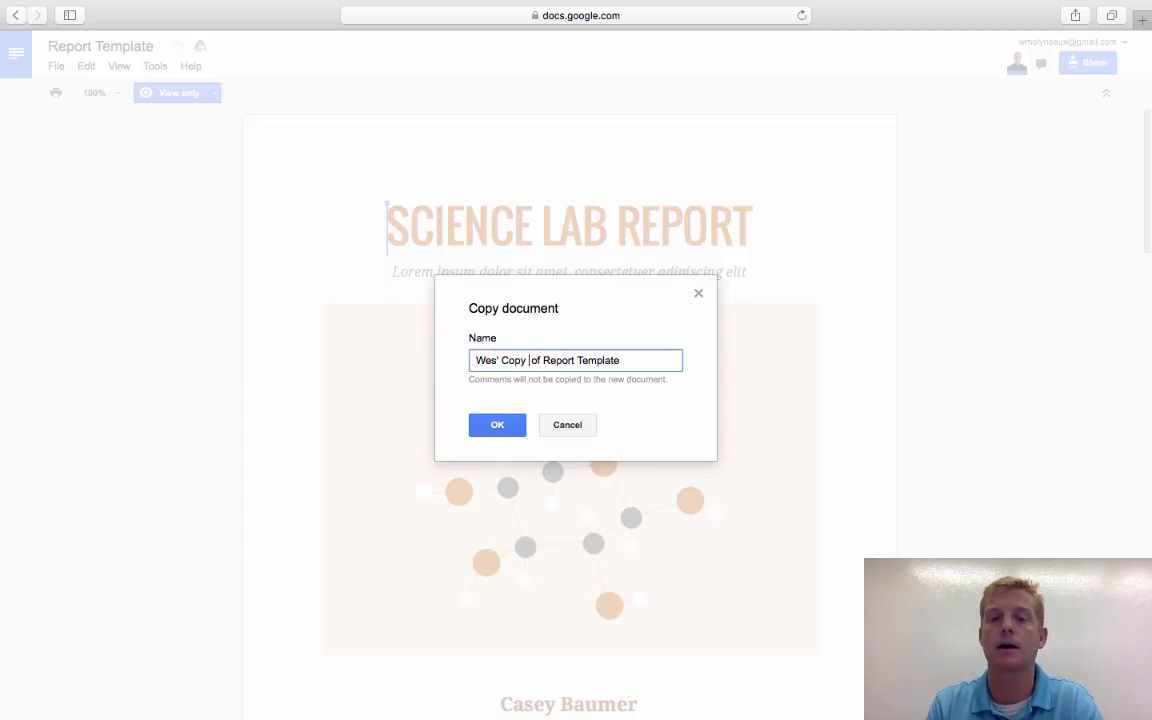
pyautogui.click(499, 425)
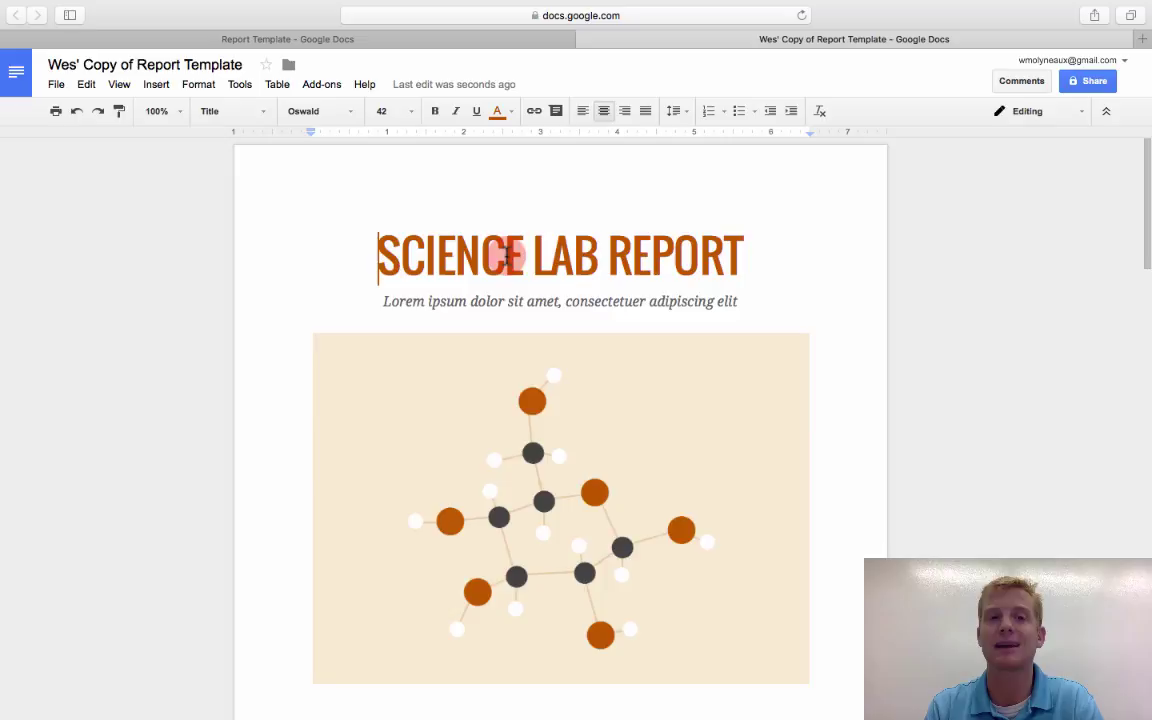
# - Select text from the end of the subtitle downward in the copied report
pyautogui.click(742, 305)
pyautogui.doubleClick(744, 310)
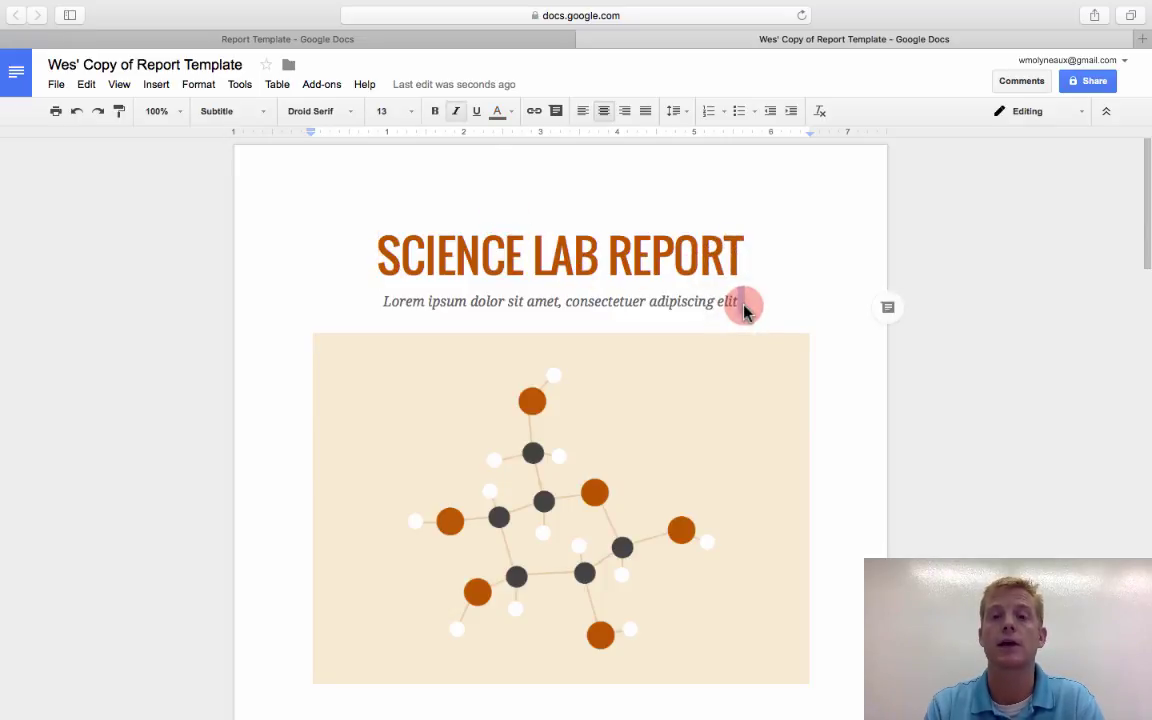
pyautogui.moveTo(744, 310); pyautogui.dragTo(665, 416)
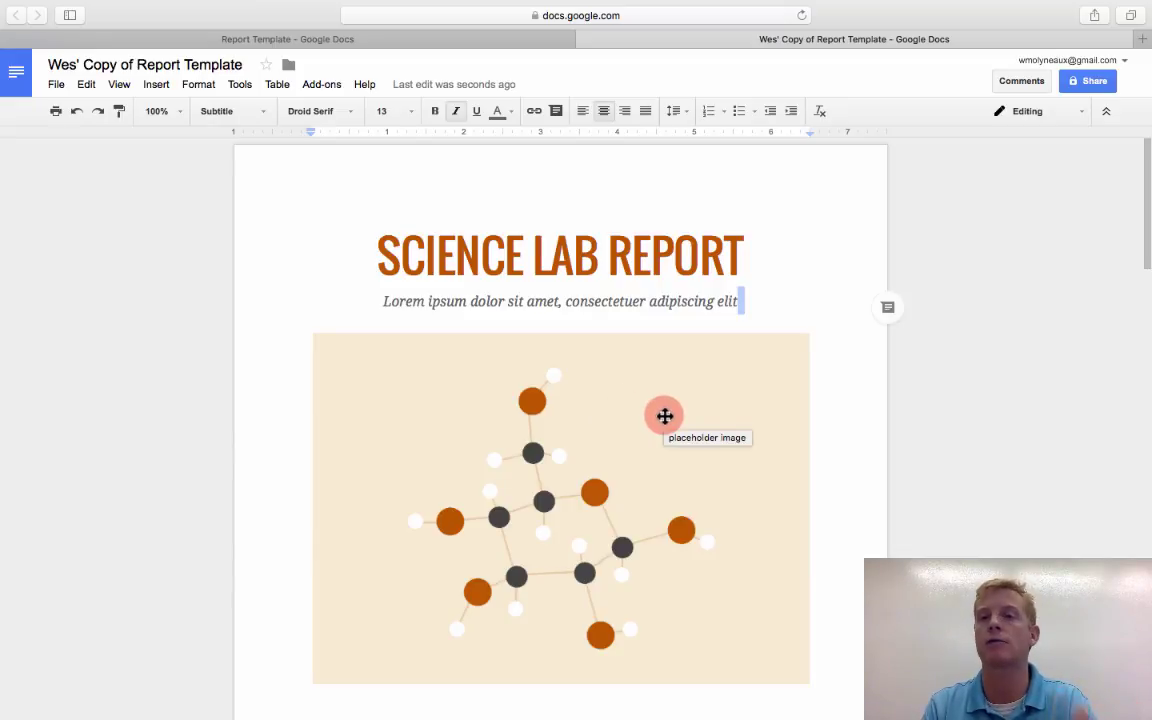
# - Invite the original owner's school account to the copy as an editor
pyautogui.click(1094, 82)
pyautogui.click(578, 370)
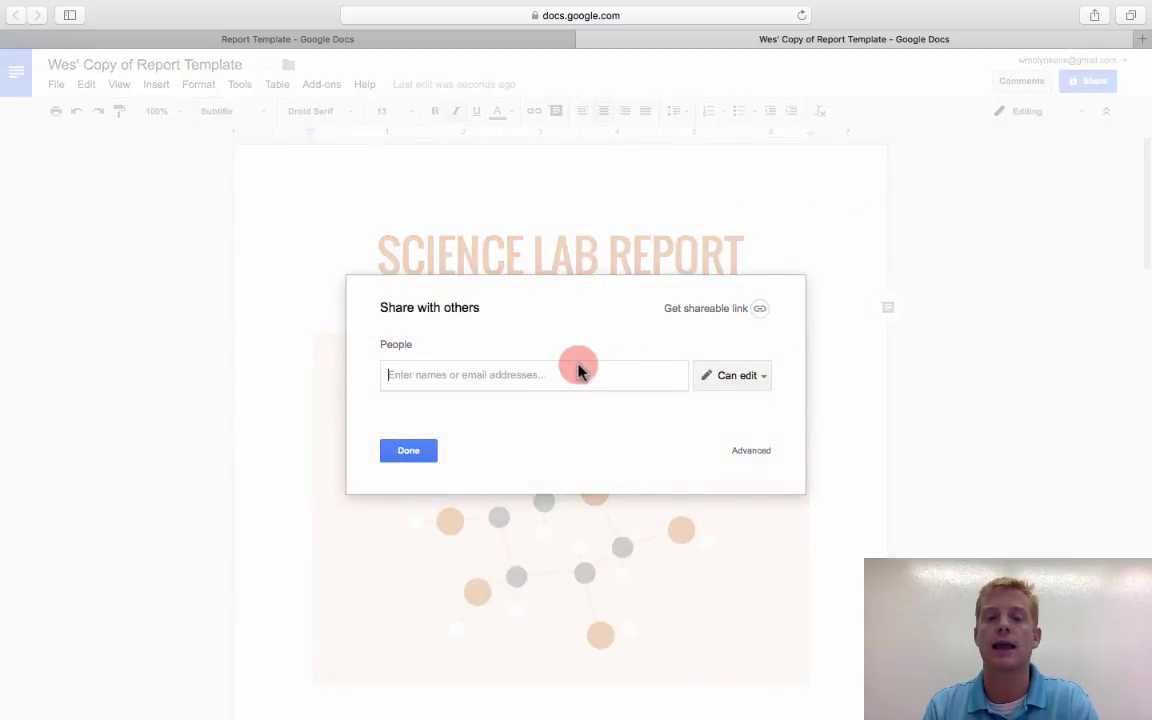
pyautogui.write('m')
pyautogui.press('BackSpace')
pyautogui.write('wmol')
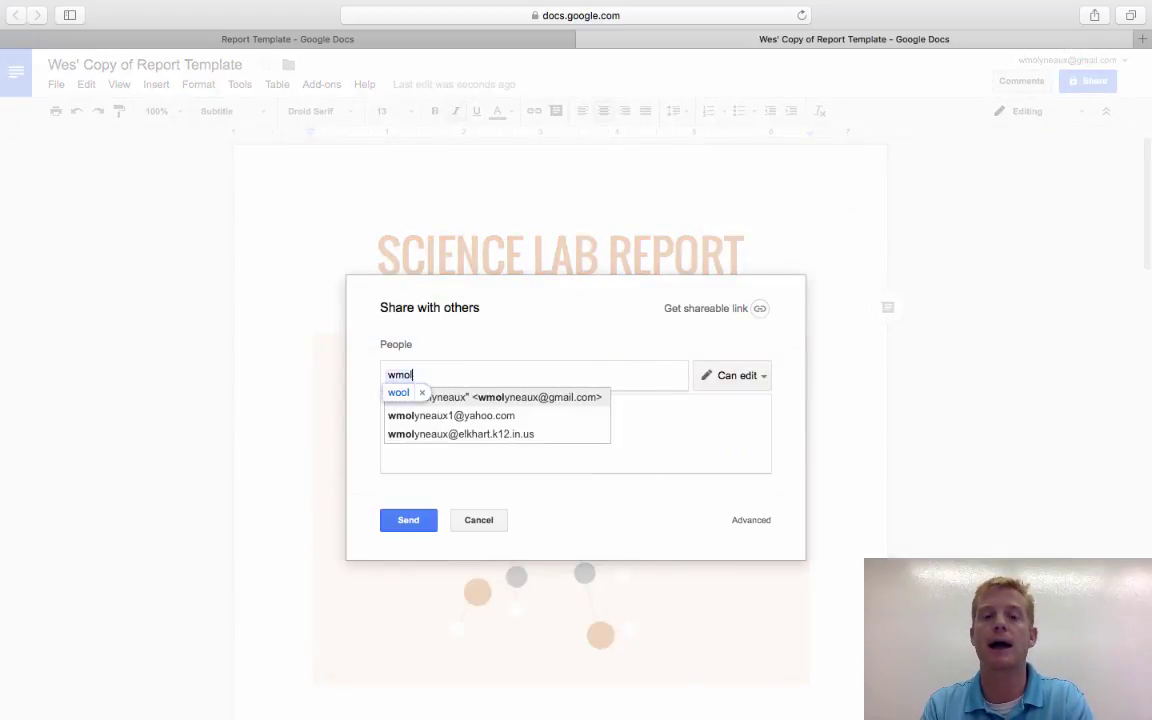
pyautogui.click(486, 436)
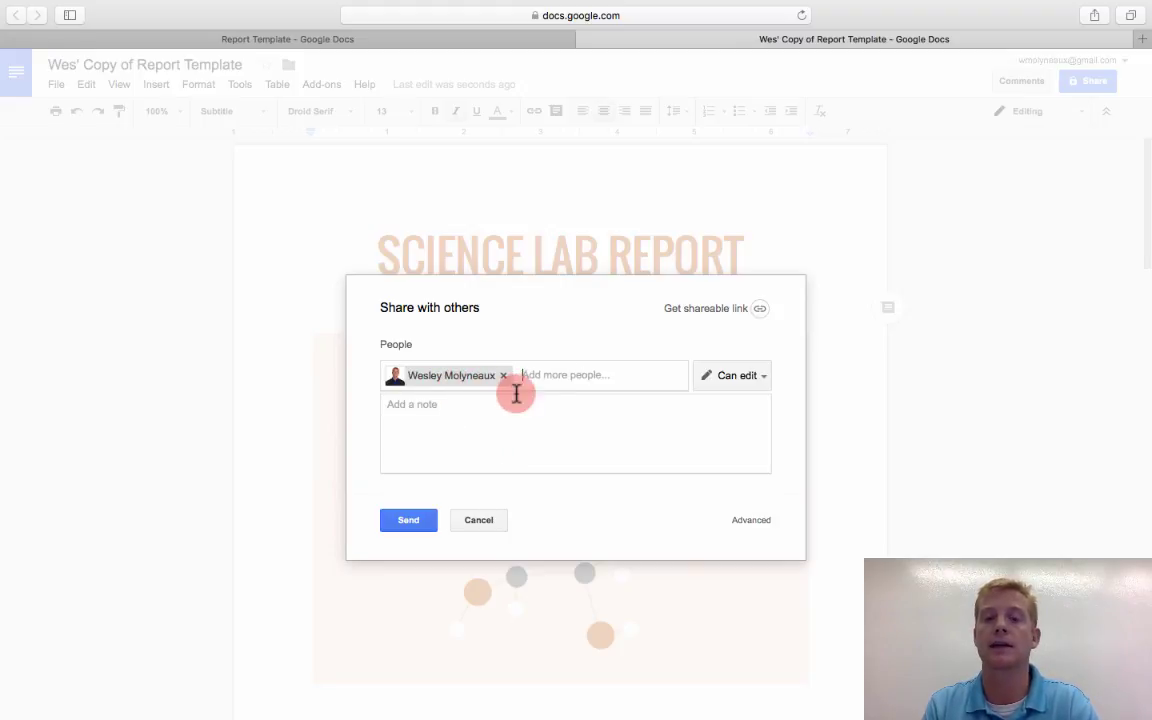
pyautogui.click(424, 527)
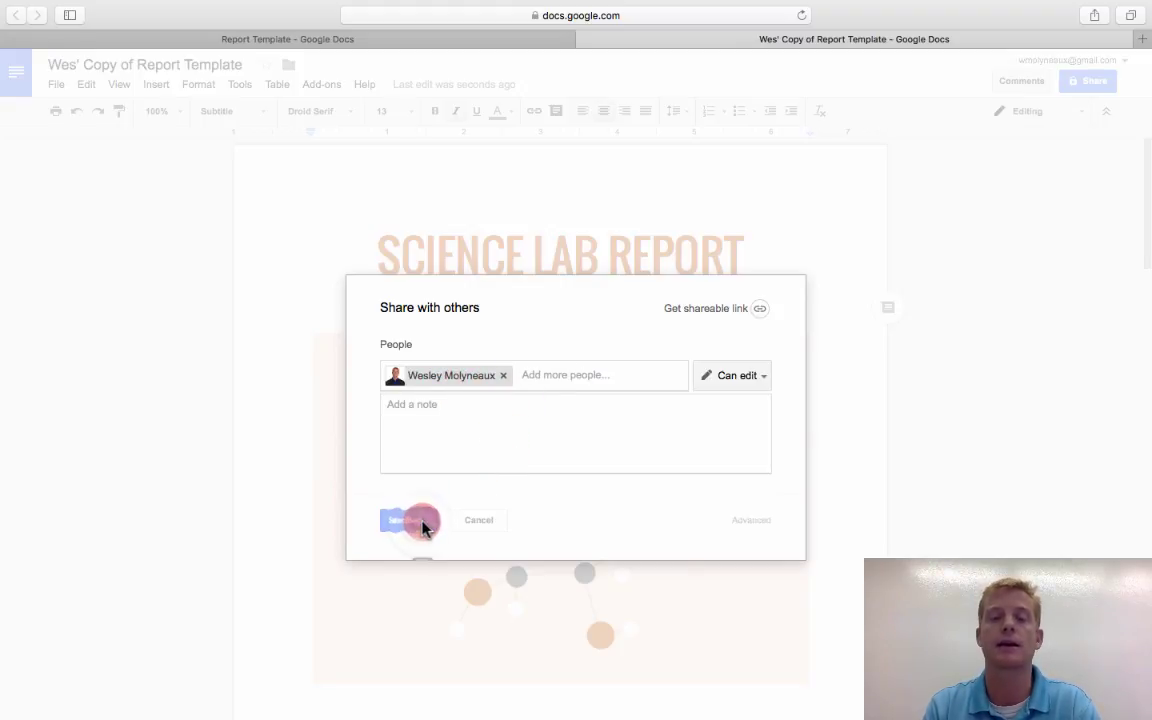